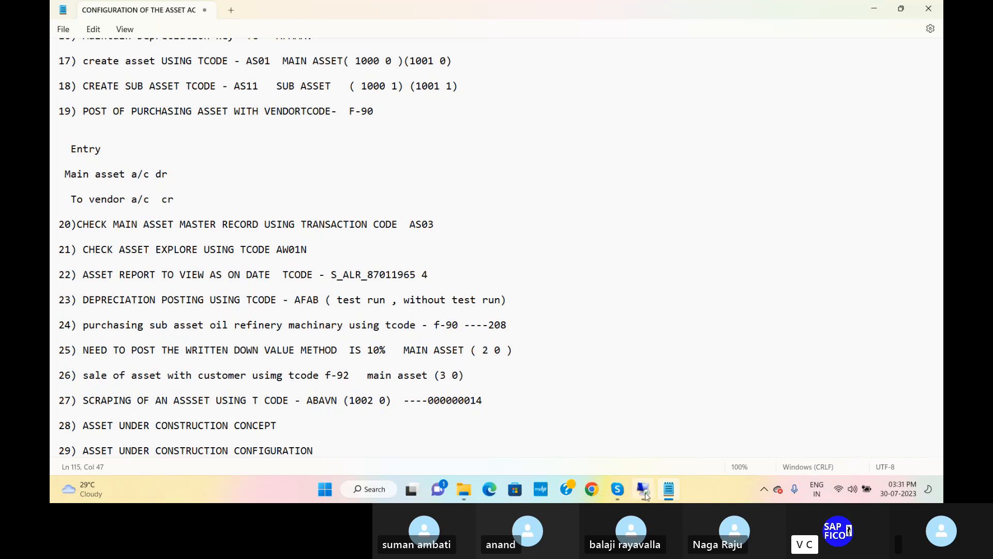
Step: Switch to the remote SAP session and display sub-number 1 of asset 1001 in Asset Explorer
mouse_move(646, 496)
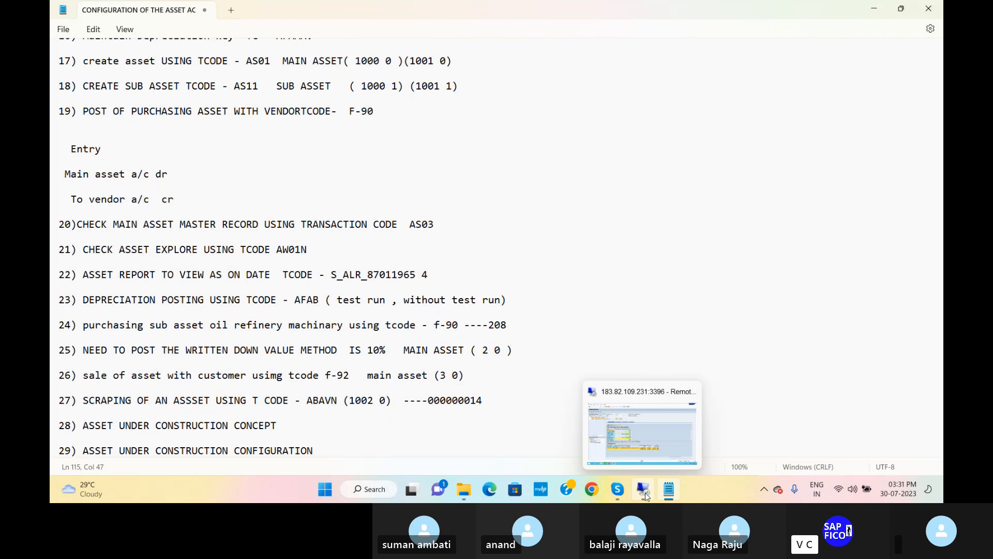
click(645, 492)
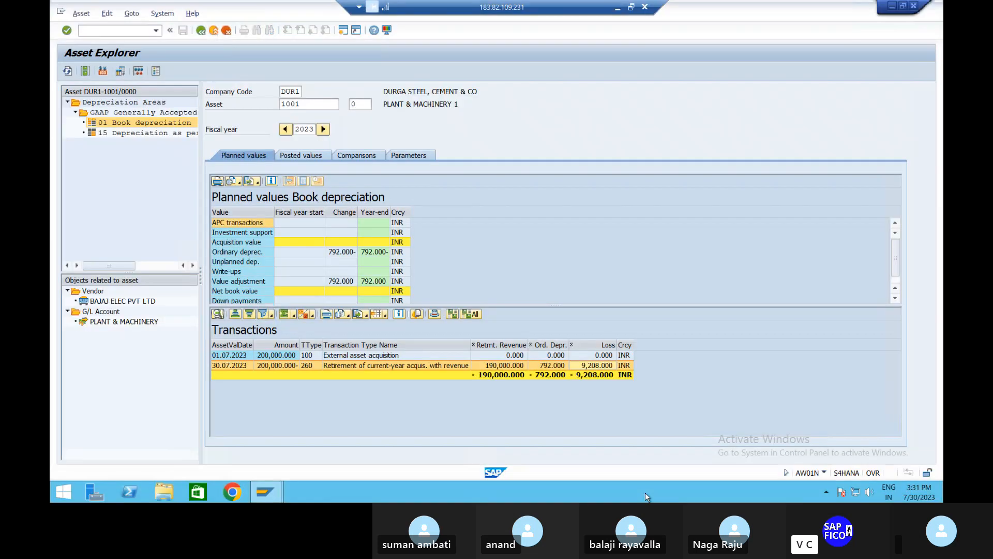
click(365, 104)
text(1)
key(Return)
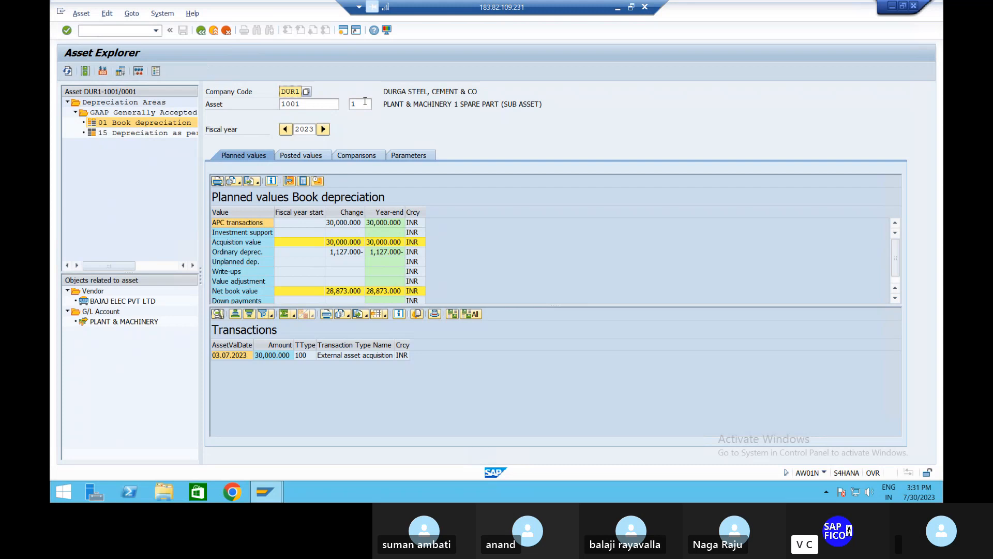
Step: Try to leave Asset Explorer for the transaction code /NAVAVN
click(125, 32)
key(Return)
click(124, 32)
text(/N)
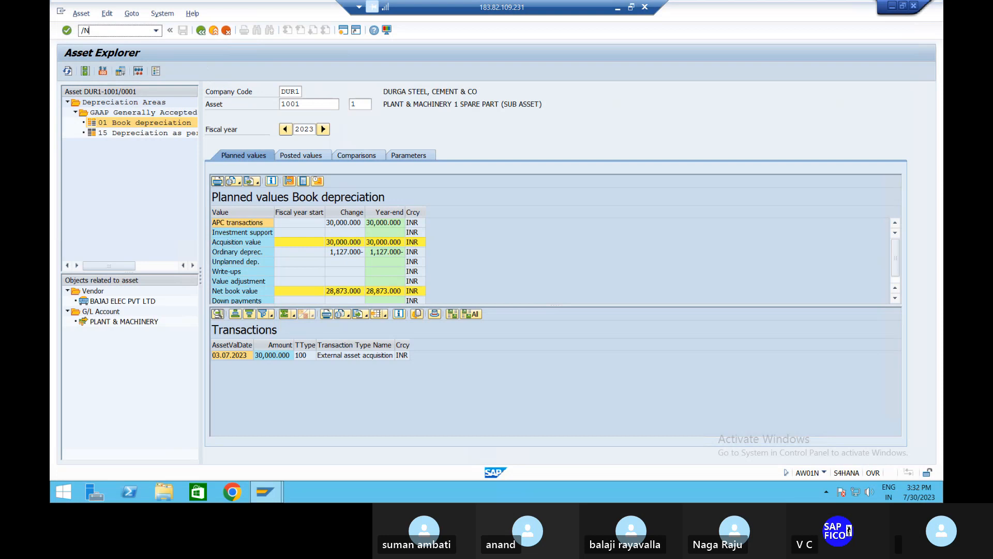
text(AVAVN)
key(Return)
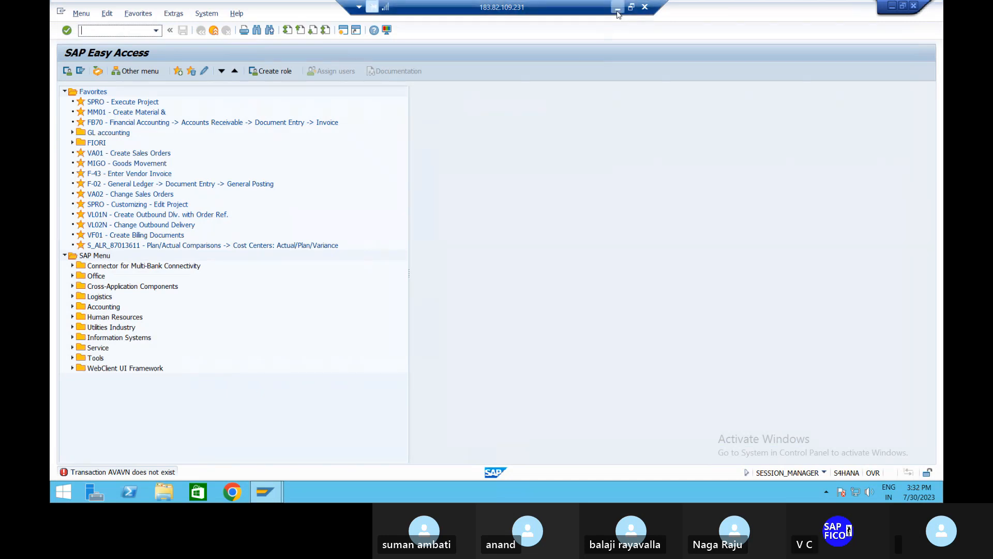
Step: Check the scrapping transaction code in the Notepad configuration notes, then return to the SAP session and start transaction ABAVN
click(618, 8)
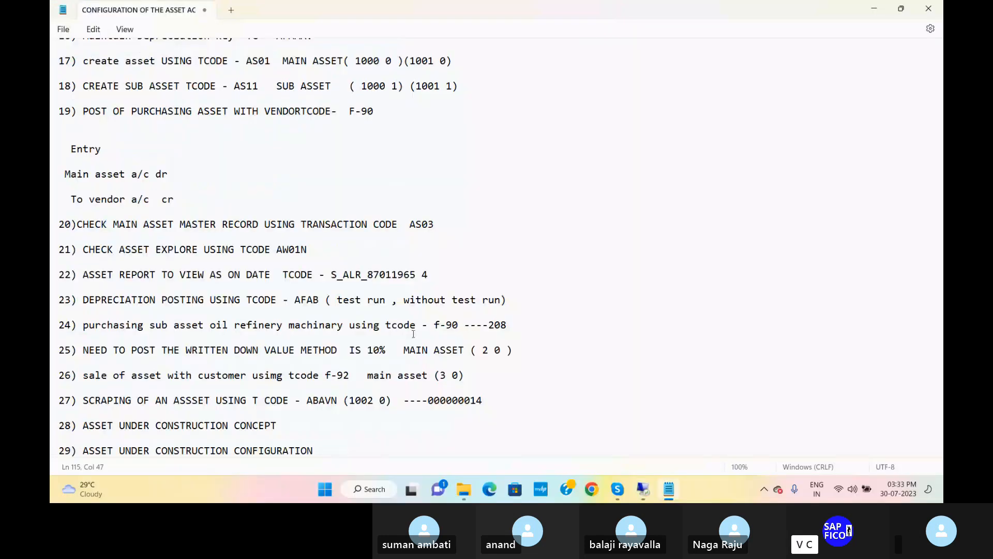
click(644, 489)
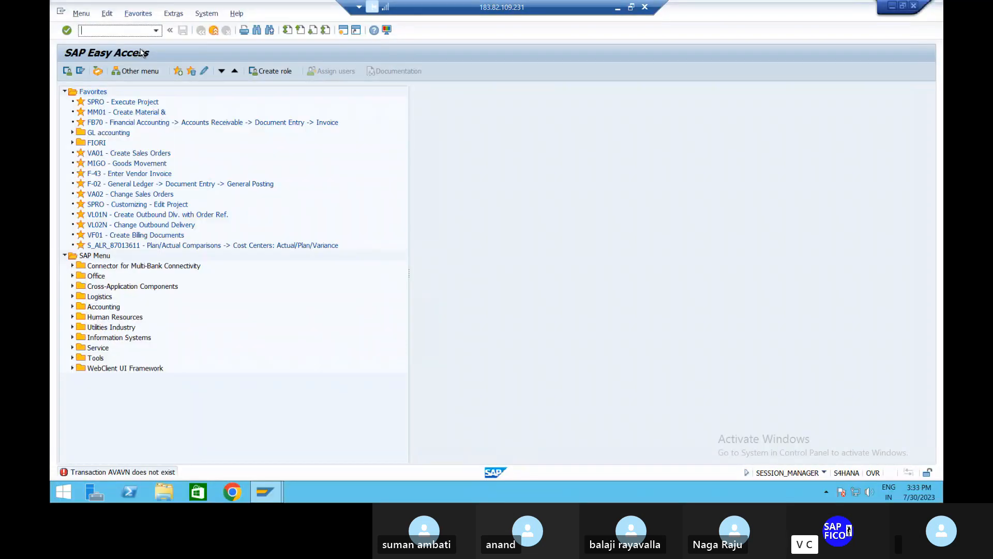
text(ABAVN)
key(Return)
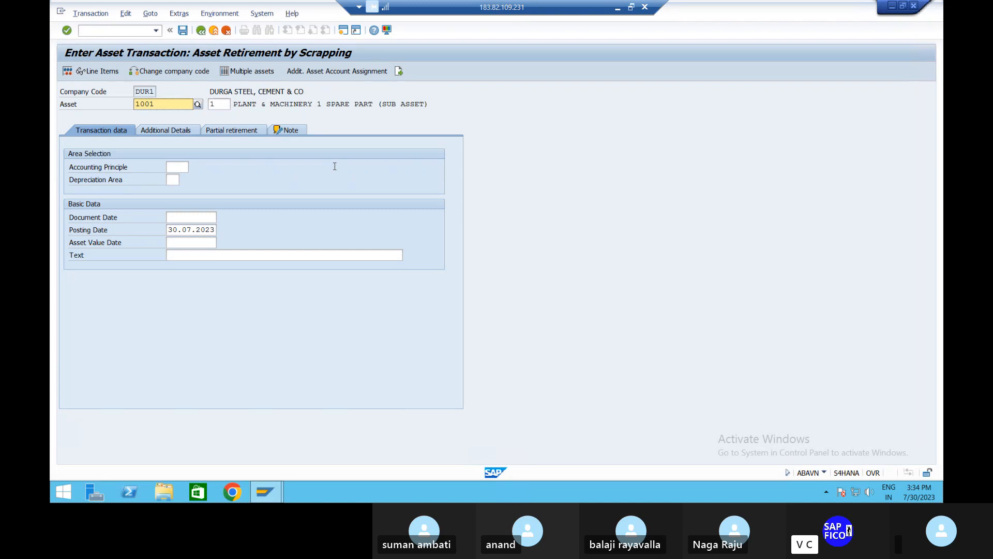
Step: Enter 01.07.2023 as the document date of the scrapping transaction
click(183, 215)
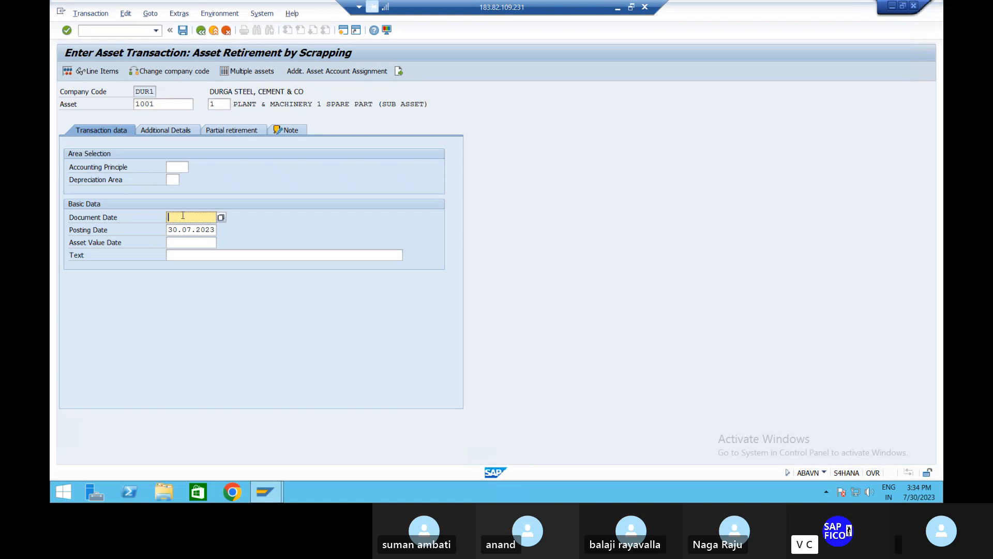
text(01.08.2023)
text(7)
Step: Open a second SAP session with transaction AW01N and review the posted and planned book depreciation of the sub-asset
click(344, 30)
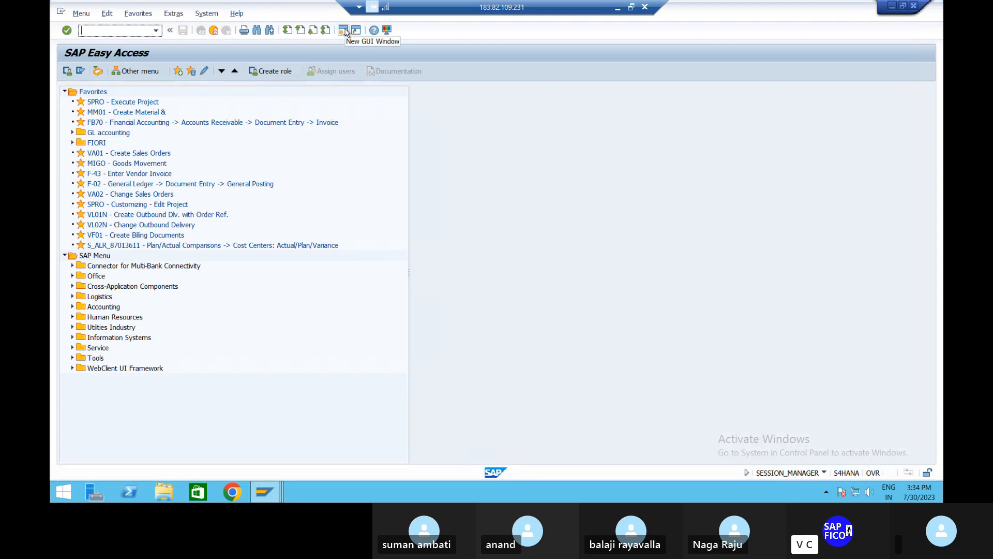
text(/NAW01N)
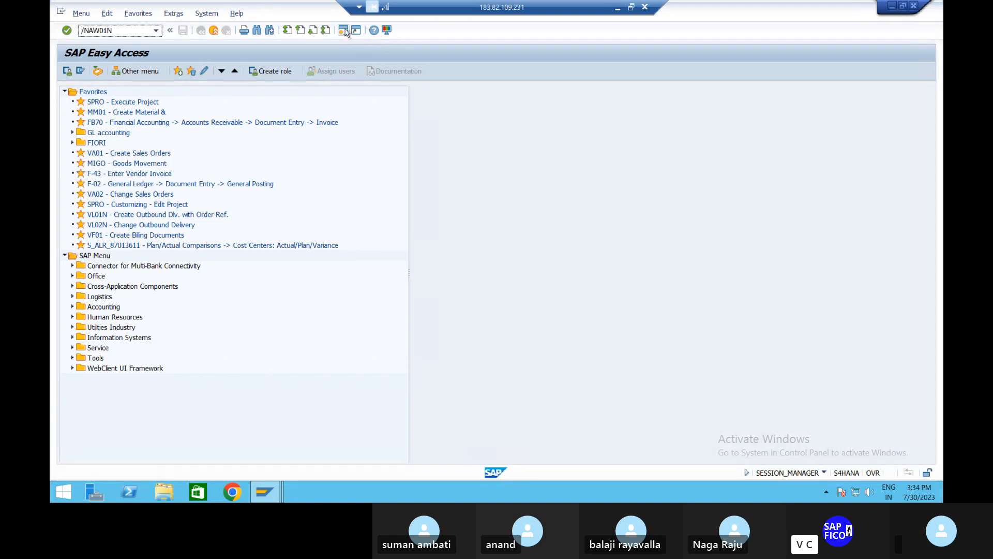
key(Return)
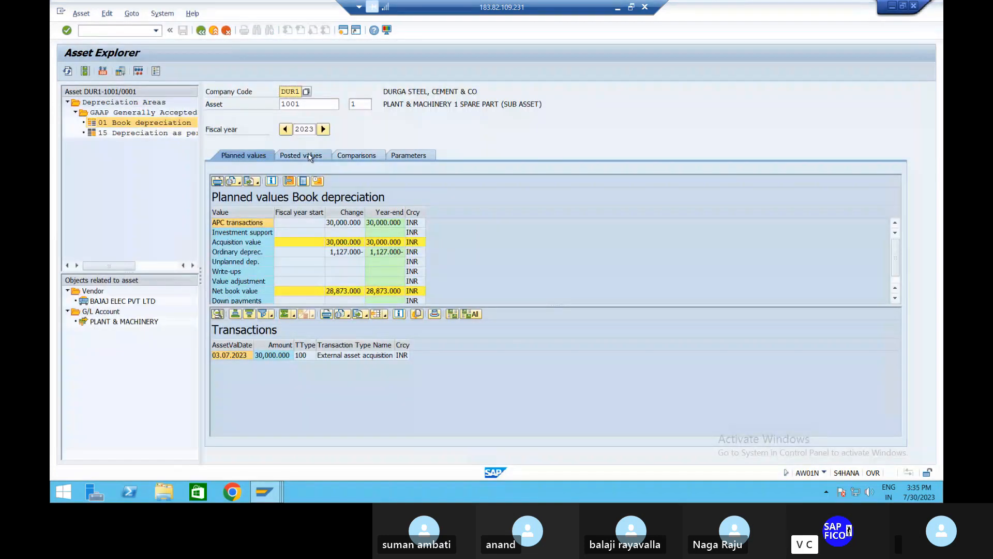
click(309, 156)
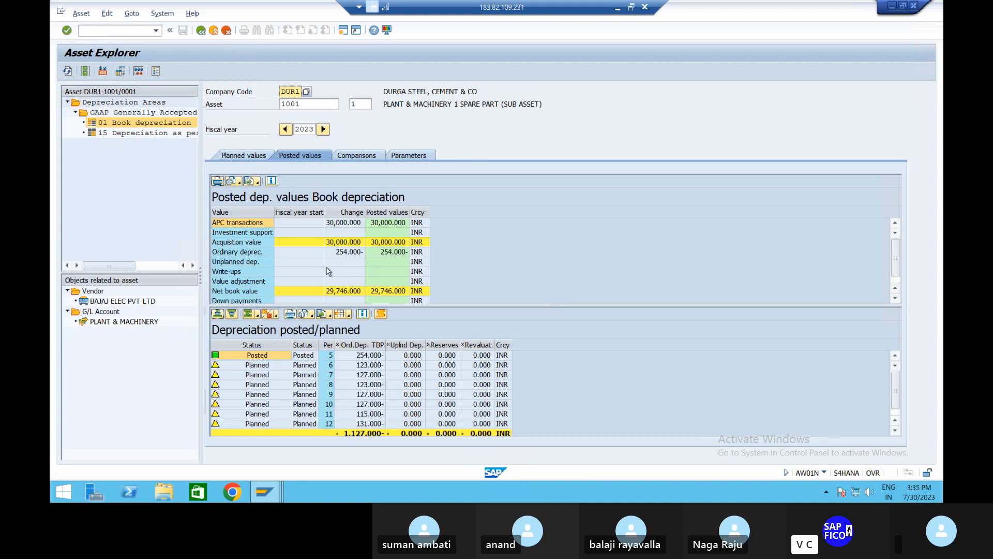
click(247, 157)
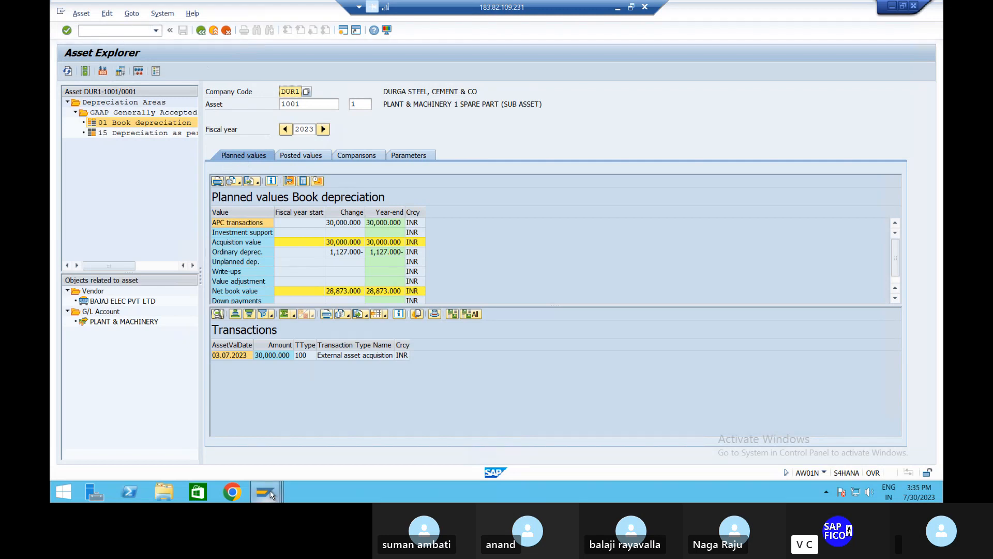
Step: Return to the scrapping transaction and set both the document date and the posting date to 01.09.2023
mouse_move(271, 495)
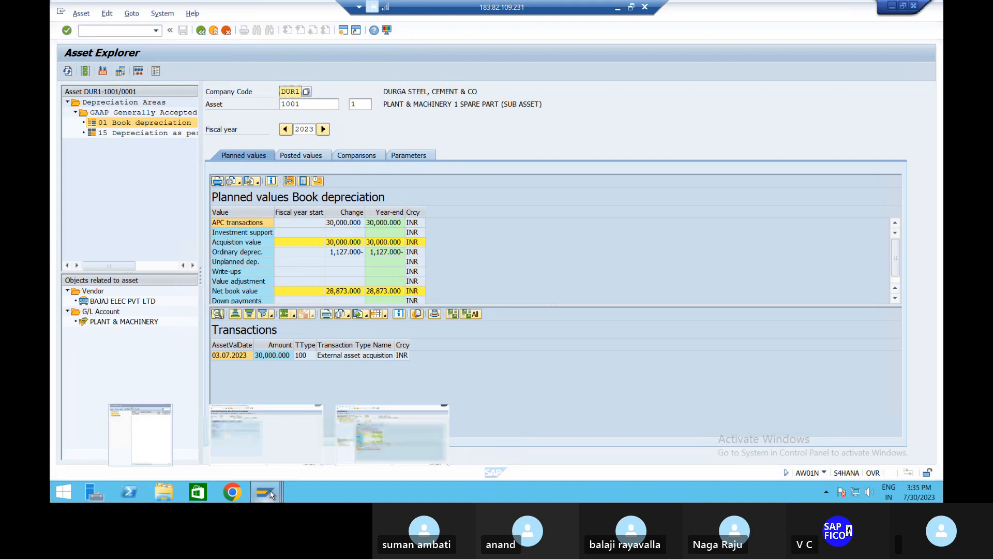
click(280, 455)
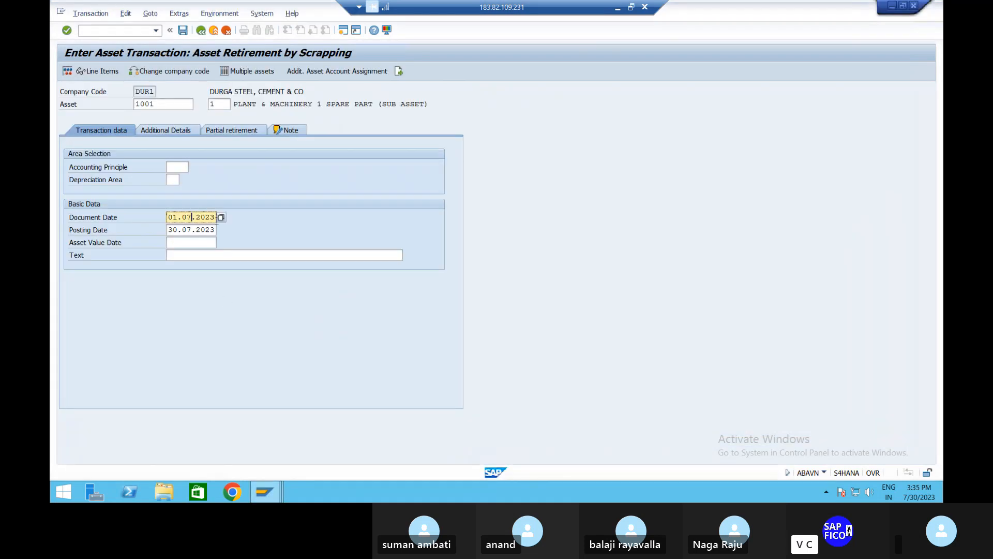
text(9)
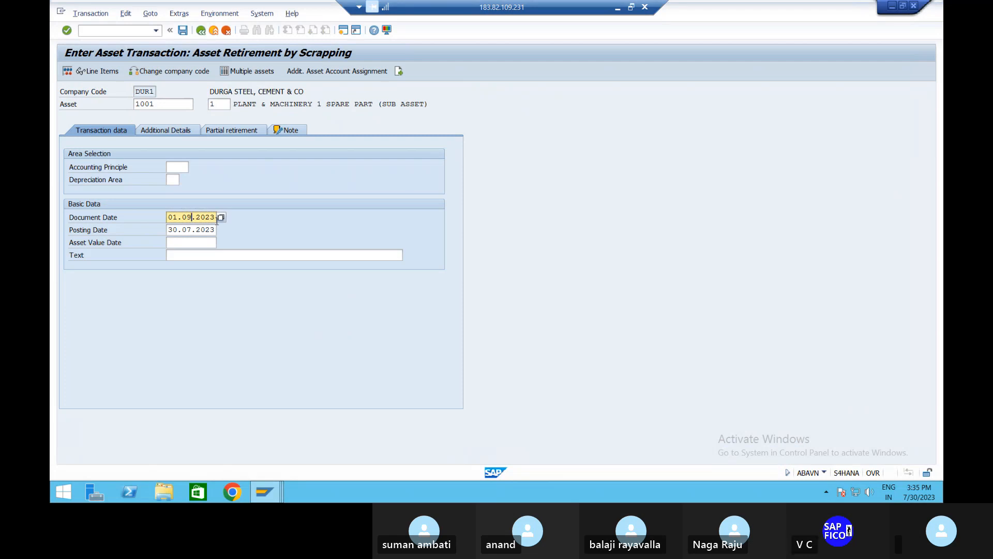
key(BackSpace)
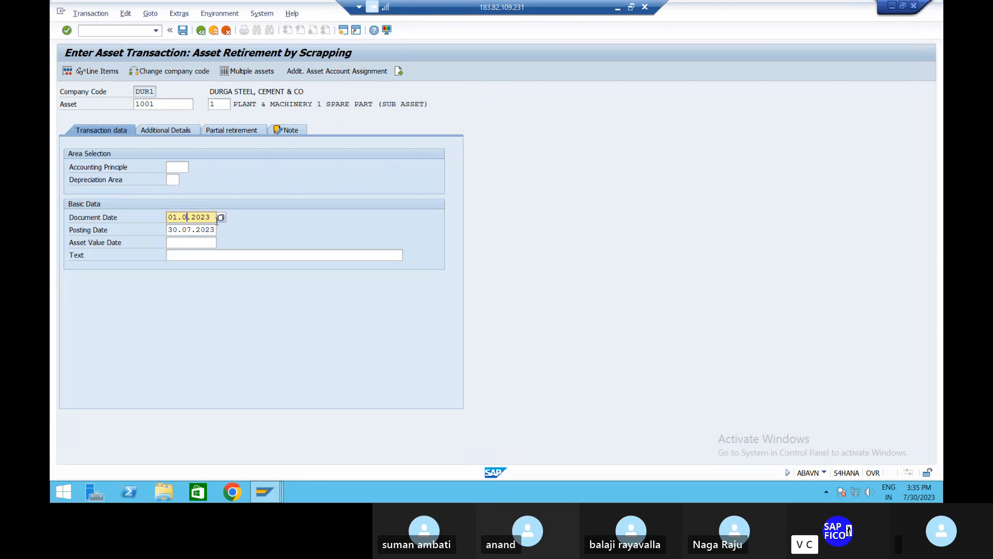
text(9.2023)
key(Tab)
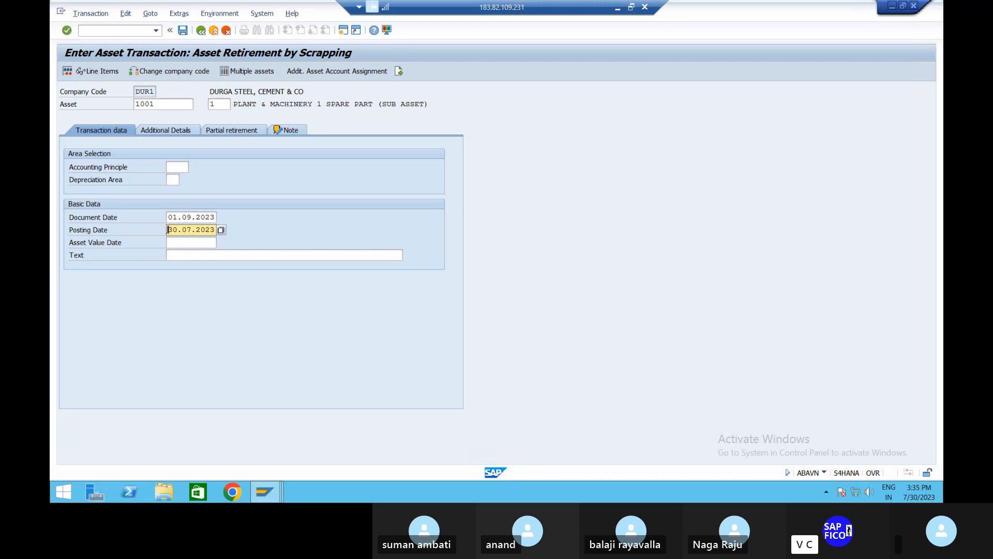
text(01.09)
Step: Enter "SCRAP OF ASSET" as the text of the scrapping transaction
click(209, 256)
text(S)
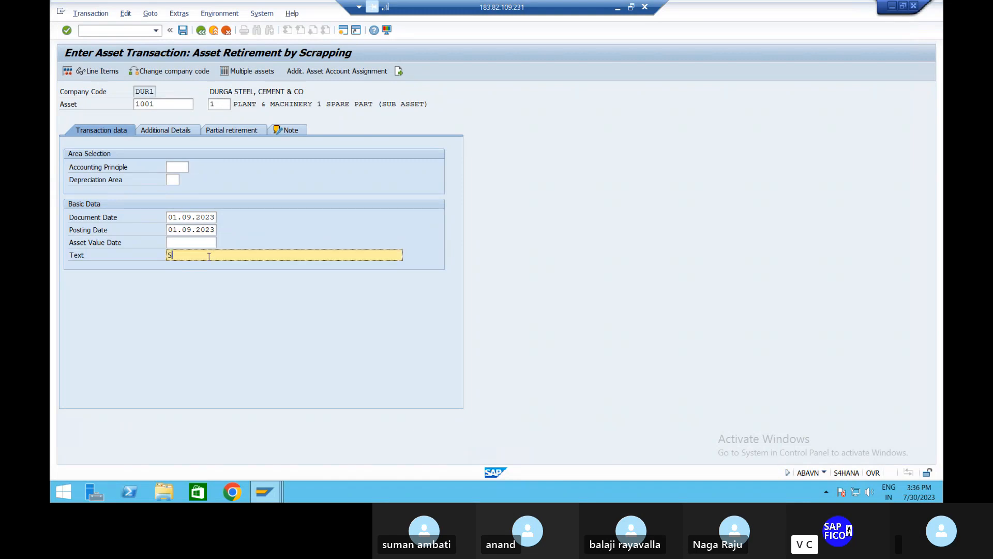
text(CA\RA)
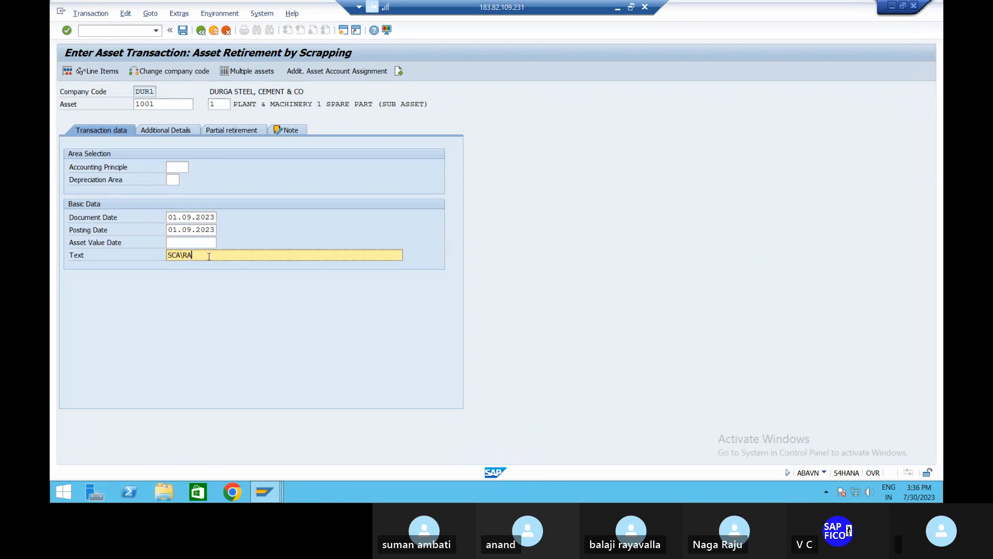
key(BackSpace)
key(BackSpace)
key(BackSpace)
key(BackSpace)
text(RAP OF ASSET)
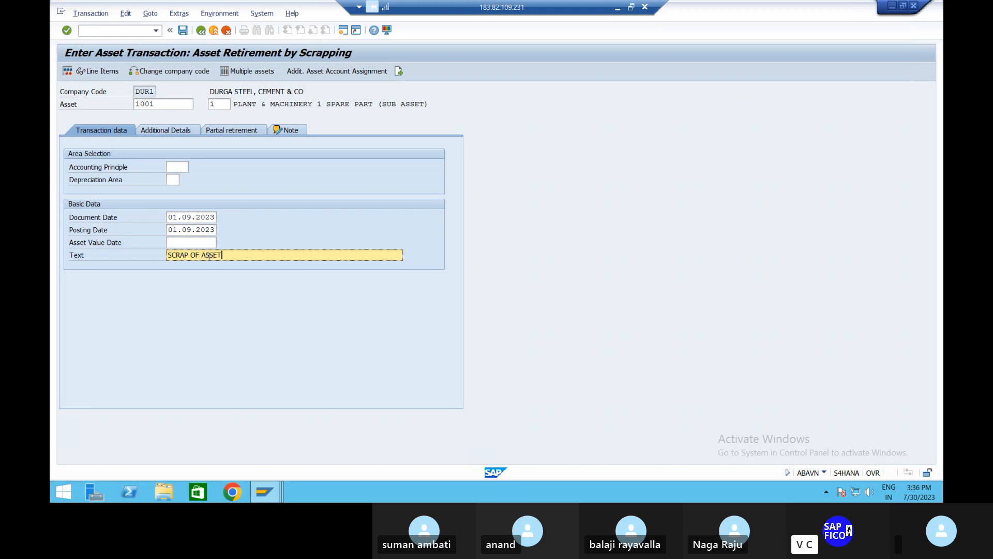
Step: Set the asset value date to 01.09.2023
click(207, 242)
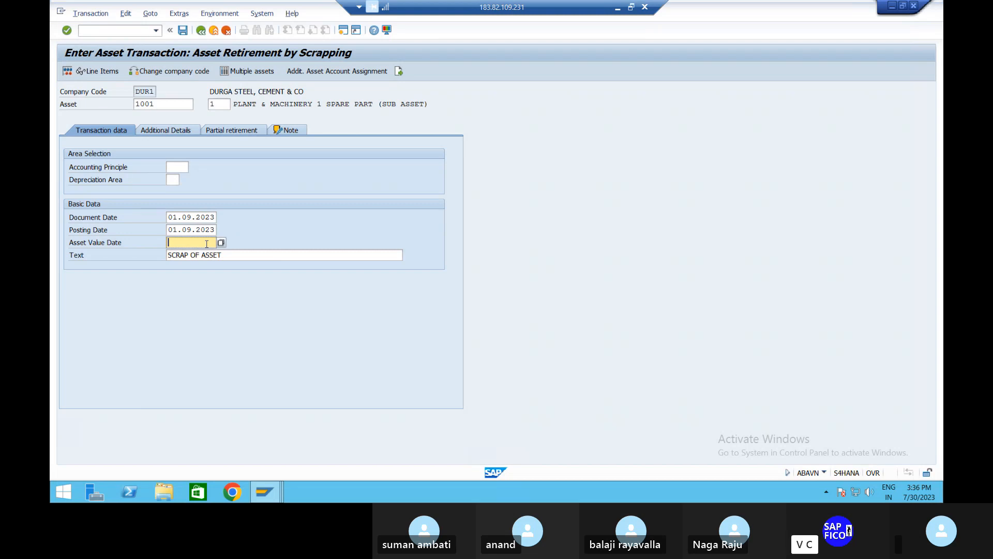
text(01.0)
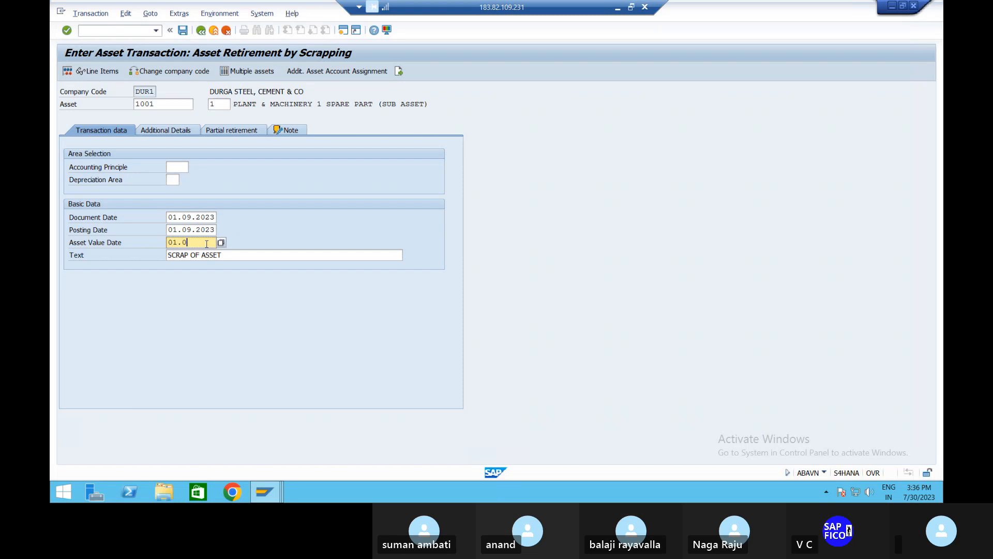
text(9.2023)
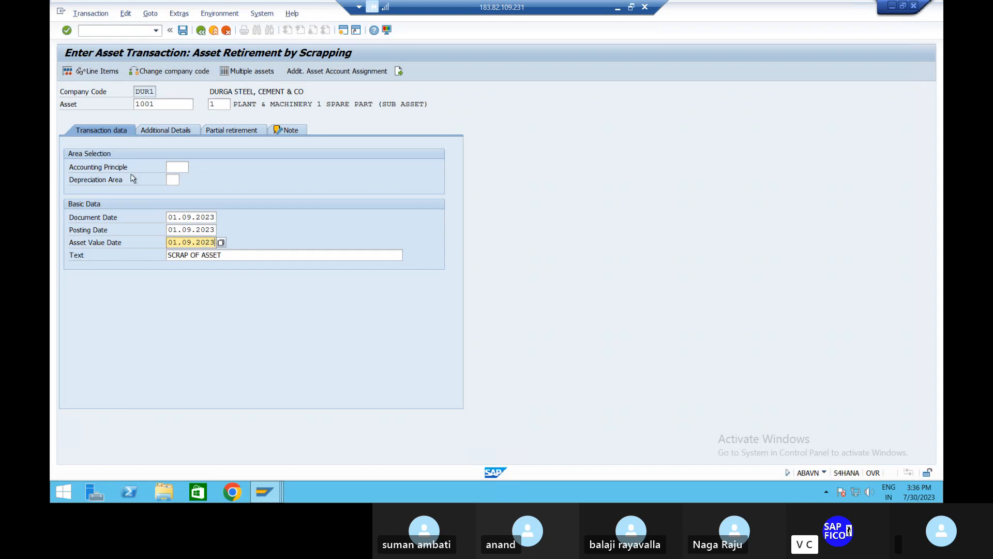
Step: Set the posting period to 06 in the additional details and simulate the scrapping document's line items
click(172, 132)
click(169, 131)
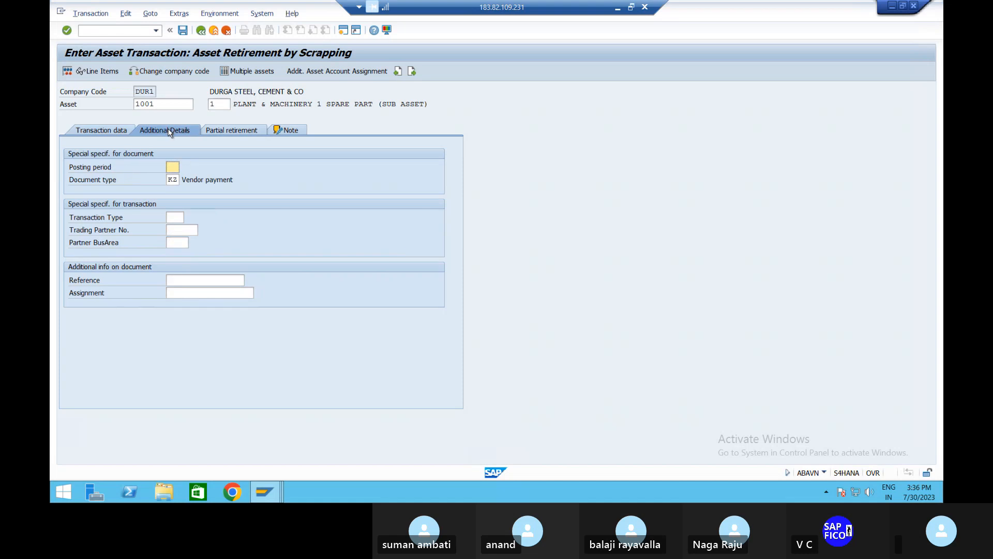
text(06)
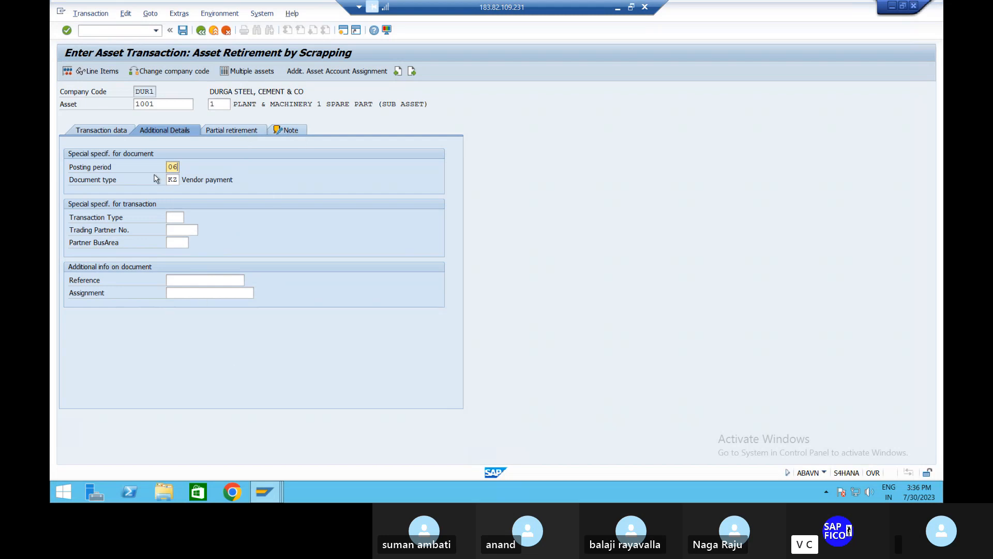
click(68, 72)
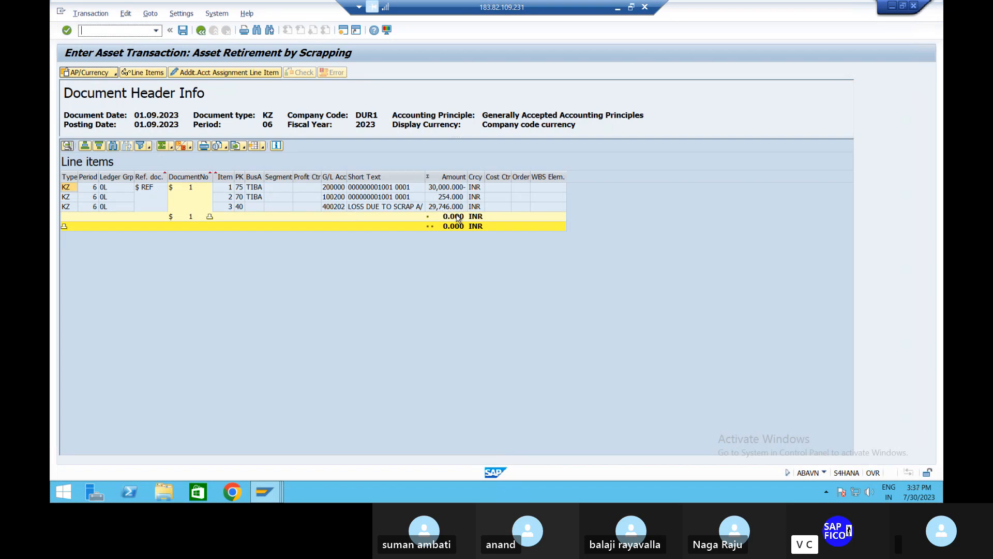
Step: Check the sub-asset's posted depreciation values in the Asset Explorer session against the simulated line items
mouse_move(273, 488)
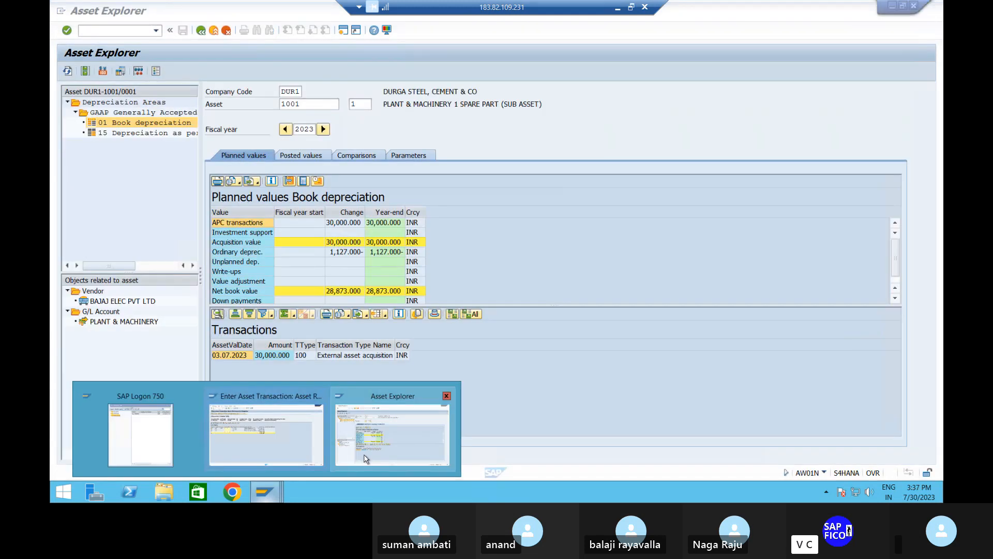
click(364, 459)
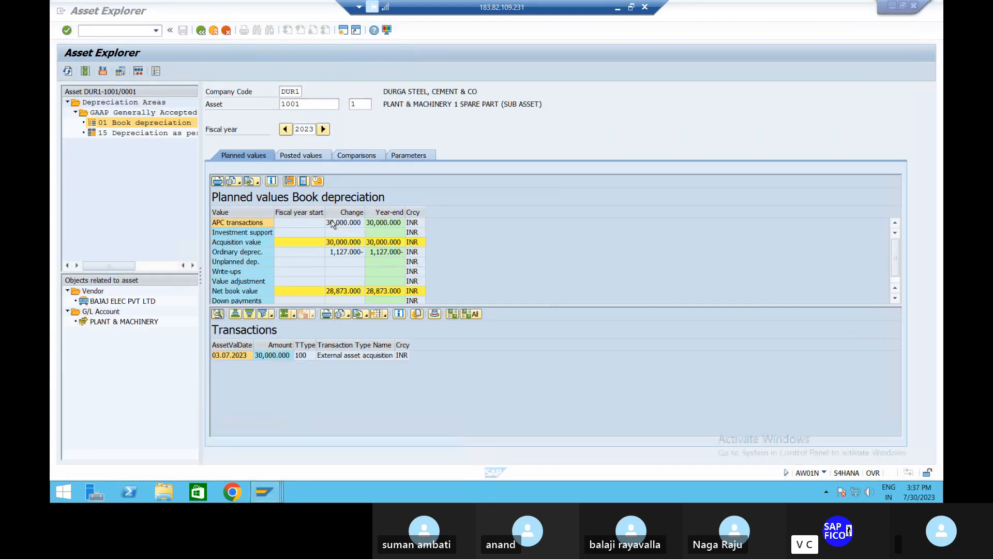
click(310, 155)
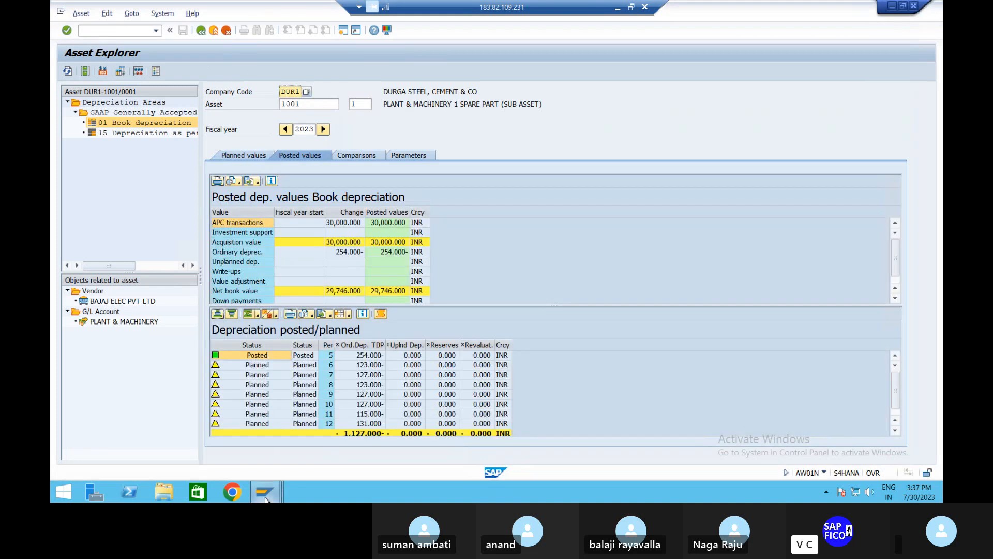
Step: Return to the simulated scrapping document in the asset transaction session and post it
mouse_move(265, 499)
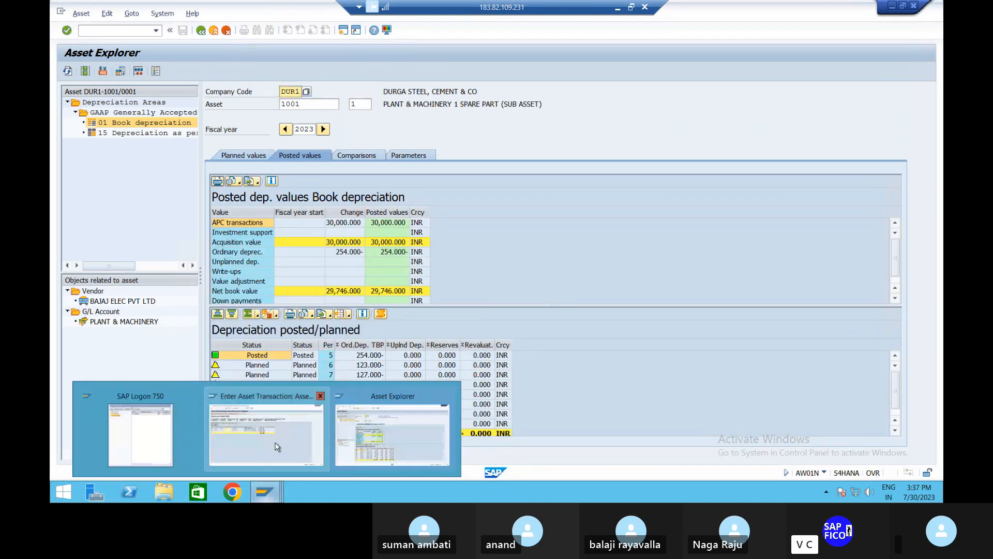
click(277, 447)
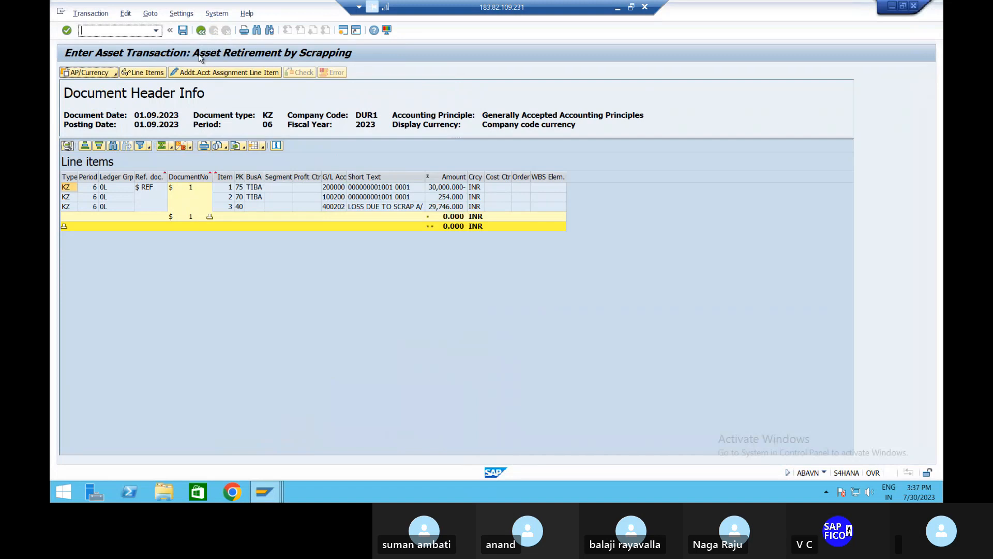
click(183, 30)
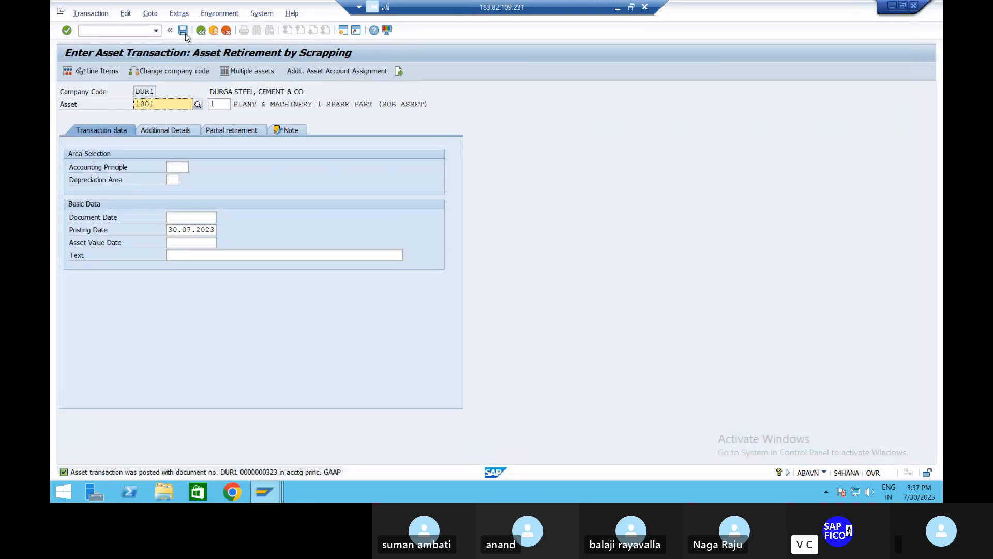
Step: Refresh the sub-asset's values in the Asset Explorer session to check its book depreciation and transactions
click(265, 501)
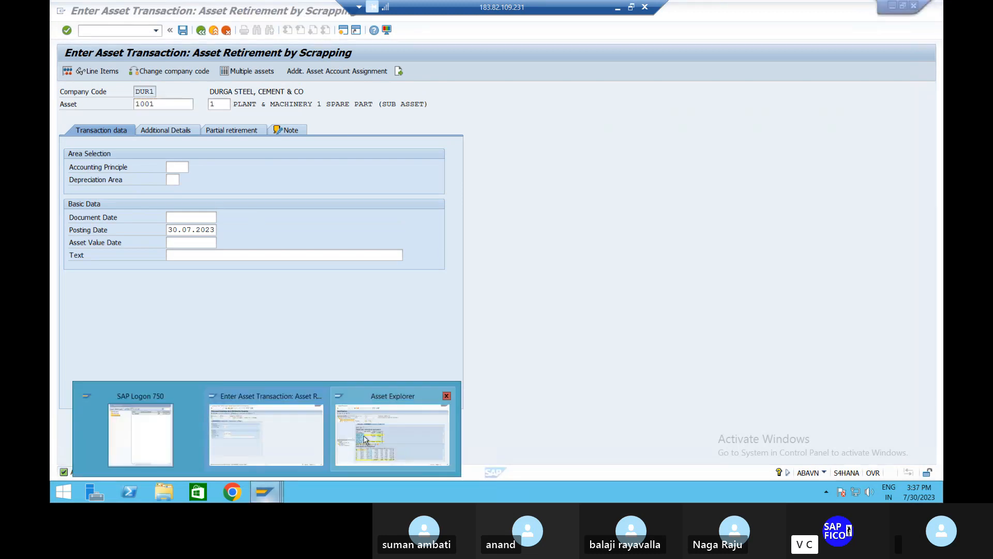
click(366, 439)
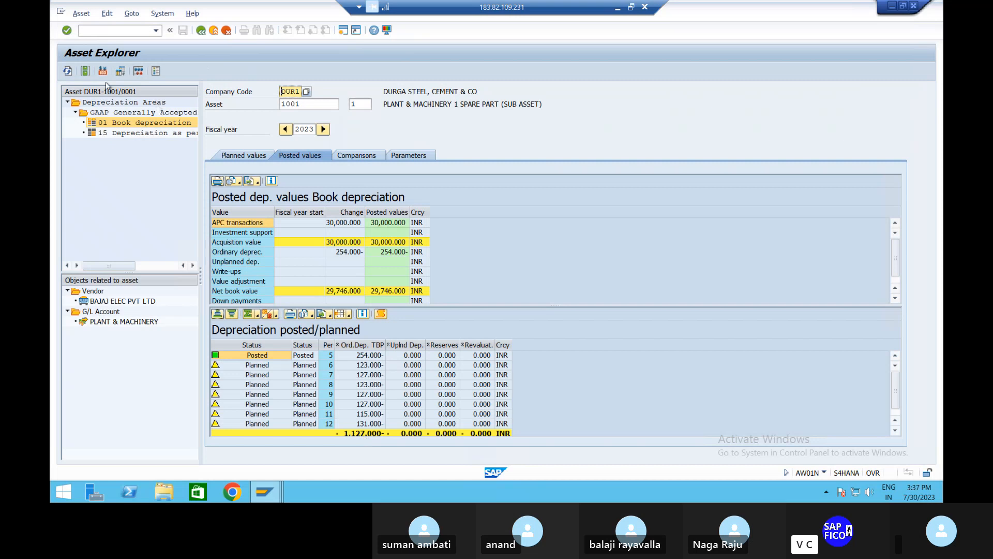
click(69, 71)
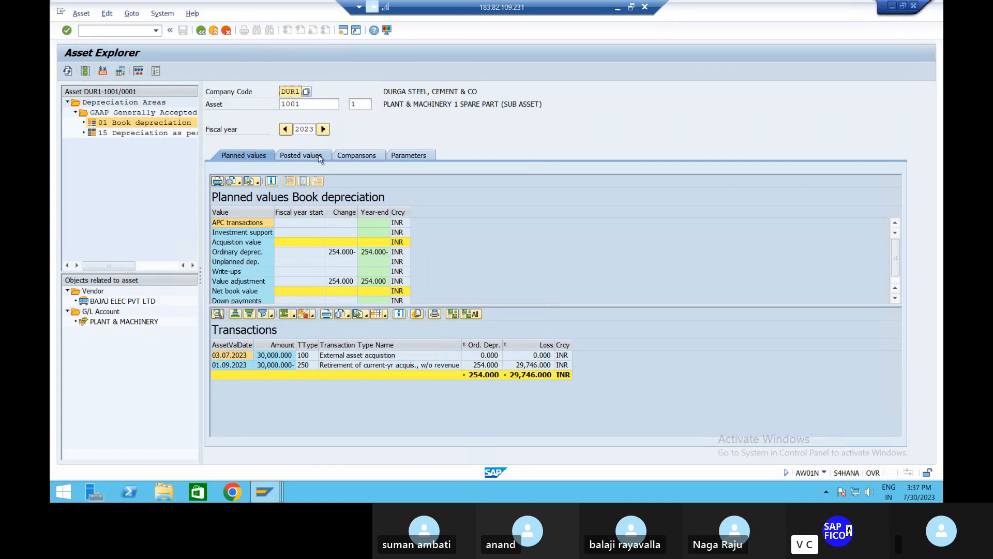
Step: Display the accounting document of the 01.09.2023 retirement transaction, view its asset accounting line items, and return to Asset Explorer
double_click(543, 366)
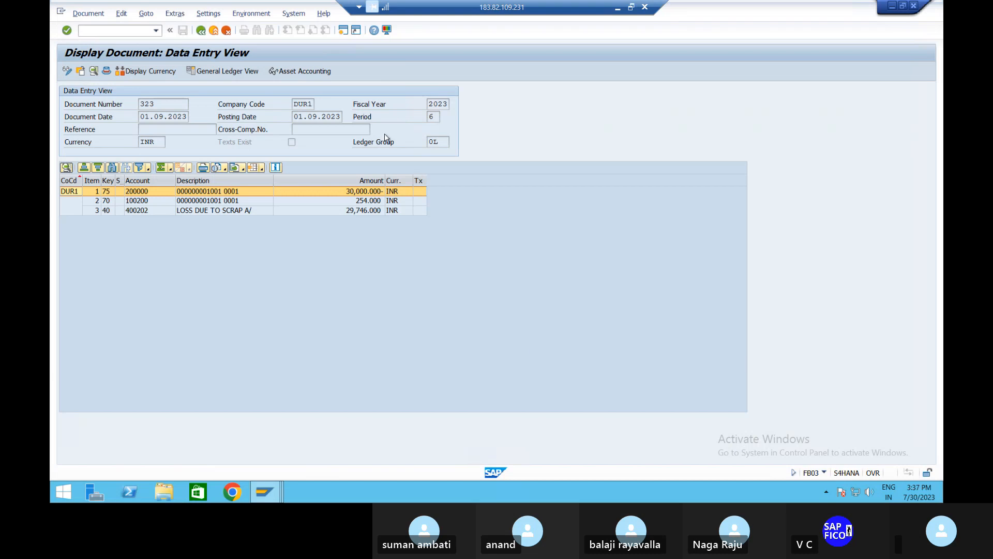
click(317, 74)
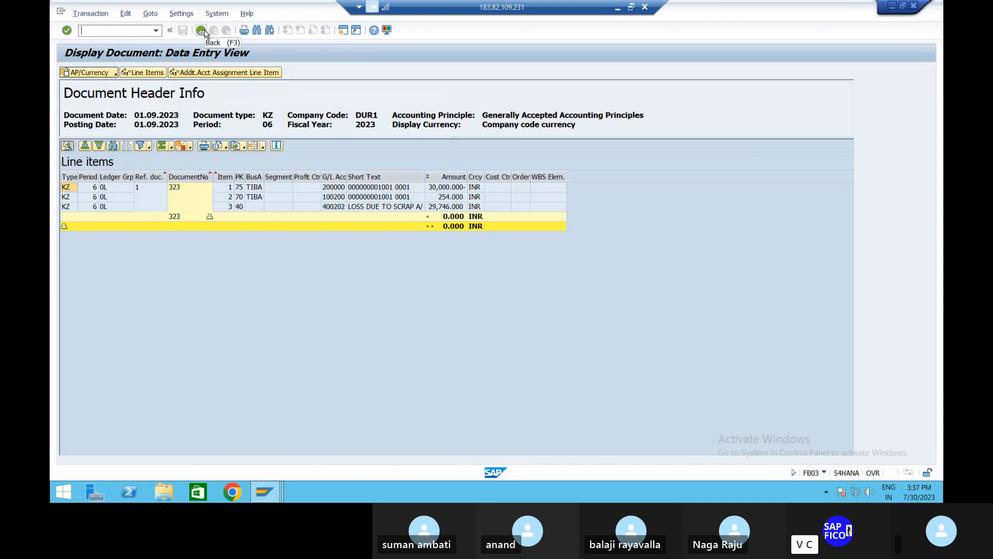
click(203, 31)
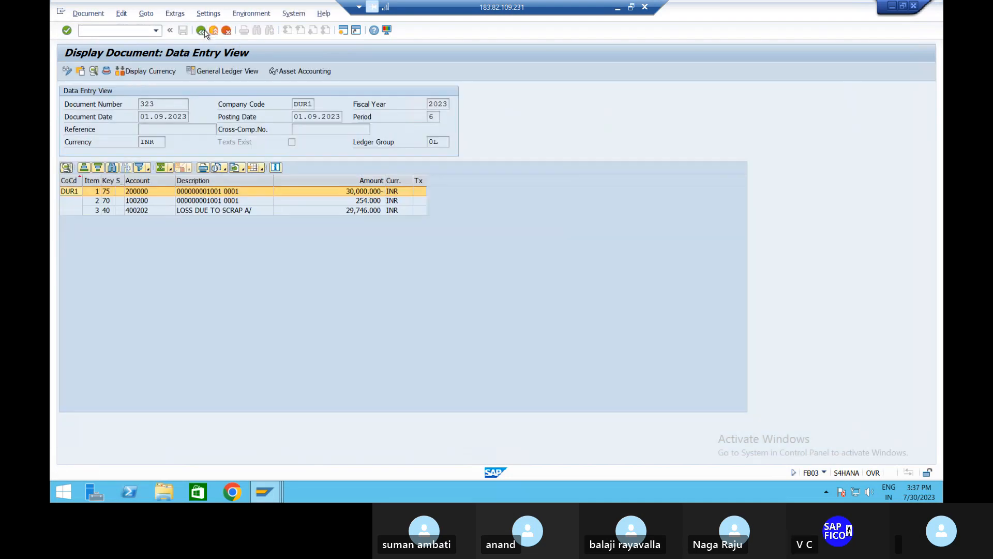
click(202, 31)
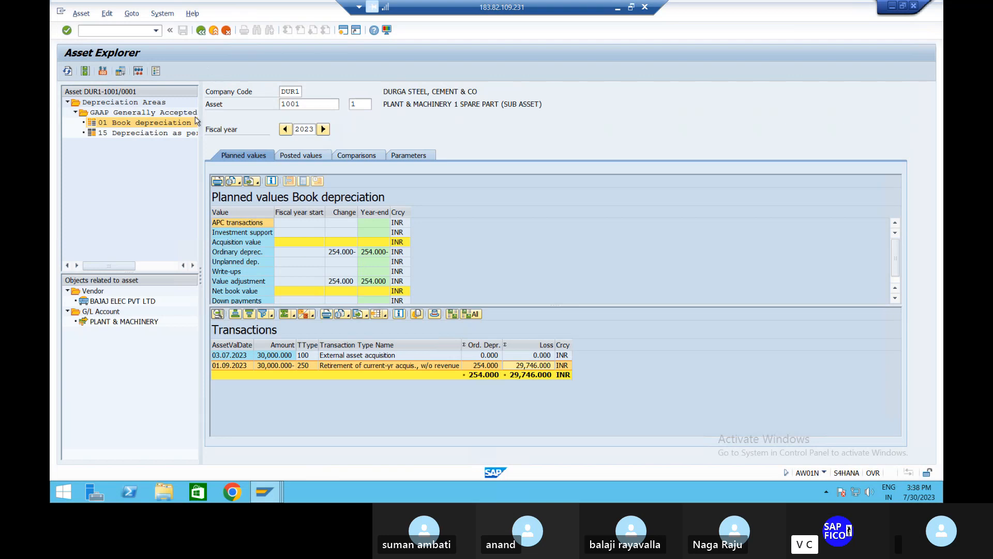
Step: Switch to the asset accounting notes in Notepad and go to item 28 on the asset under construction concept
click(618, 8)
scroll(453, 404, down, 3)
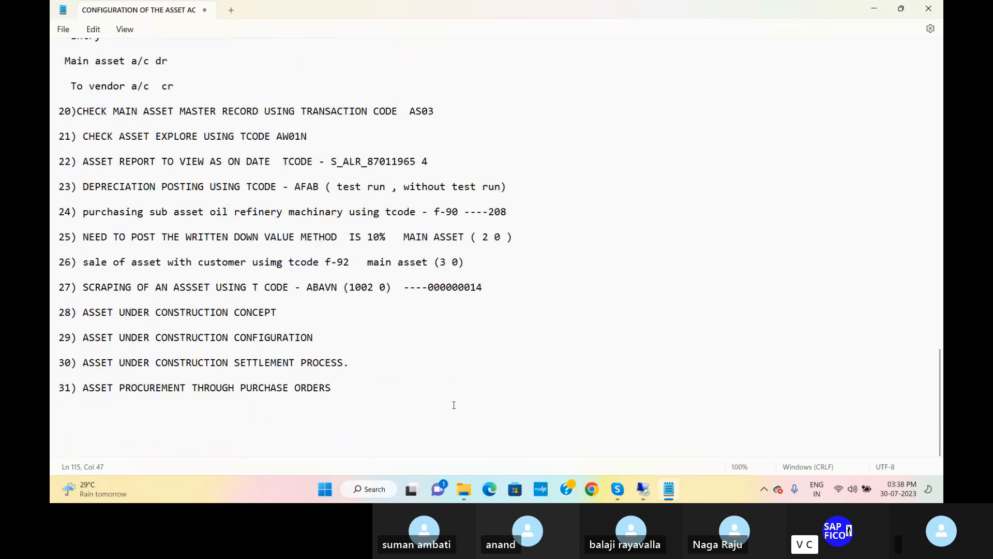
click(143, 310)
click(270, 310)
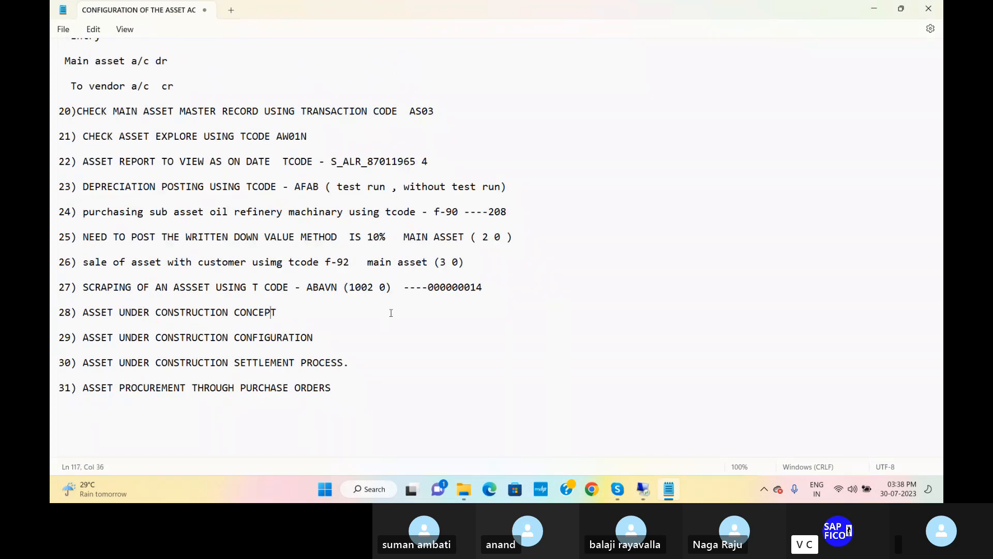